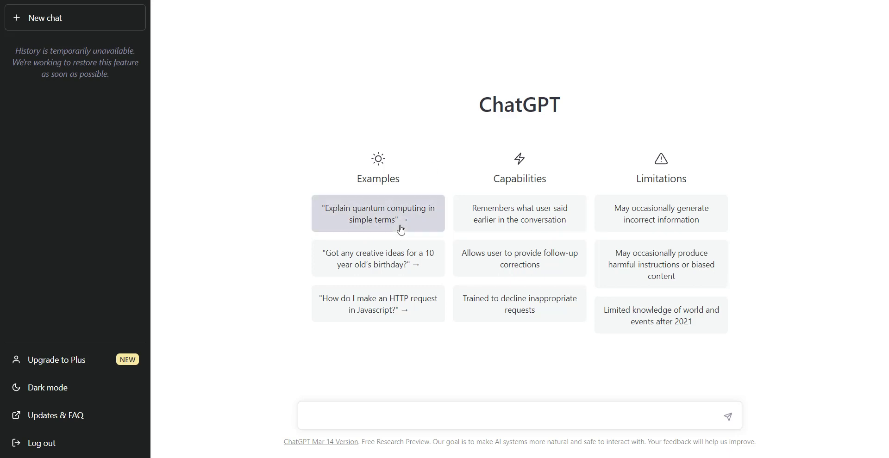
Ask ChatGPT to explain quantum computing in simple terms and copy its full reply.
click(394, 211)
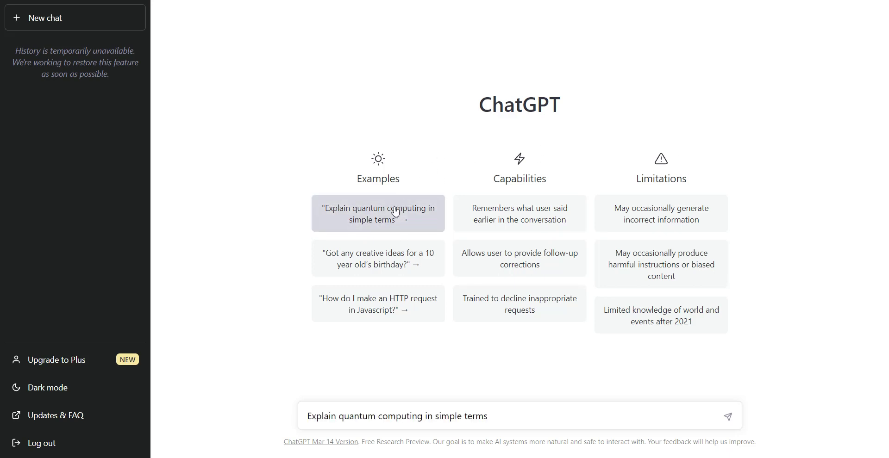
click(728, 417)
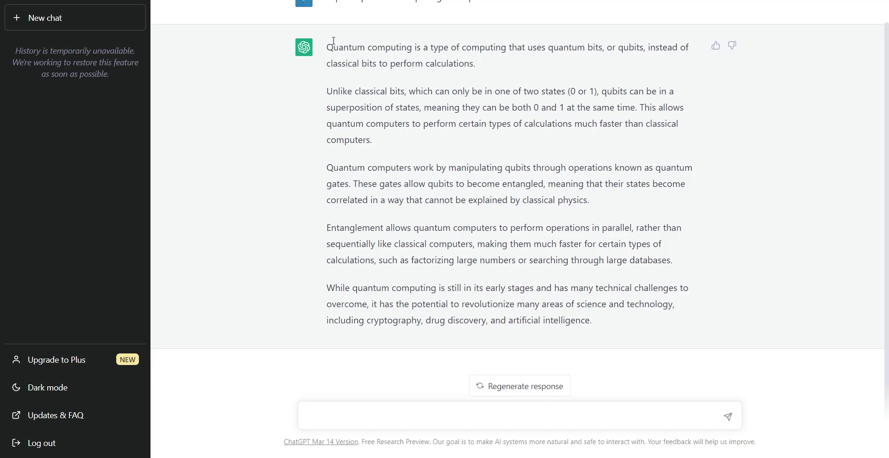
drag(327, 45, 596, 332)
key(ctrl+c)
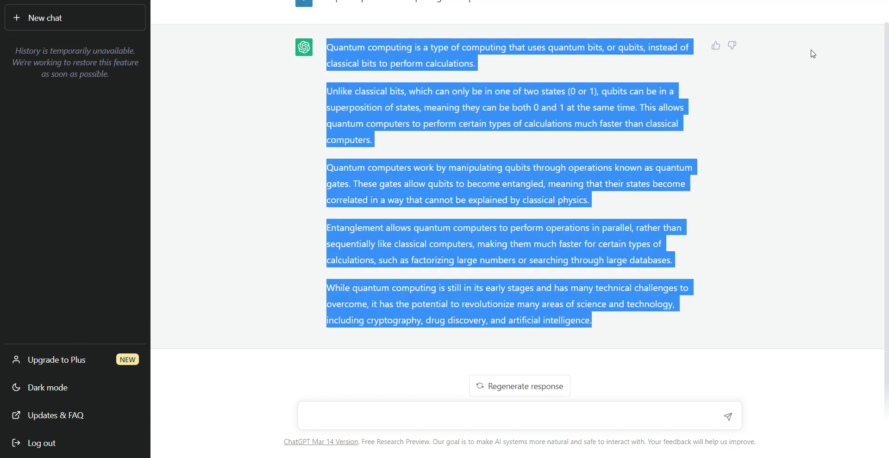
key(ctrl+Tab)
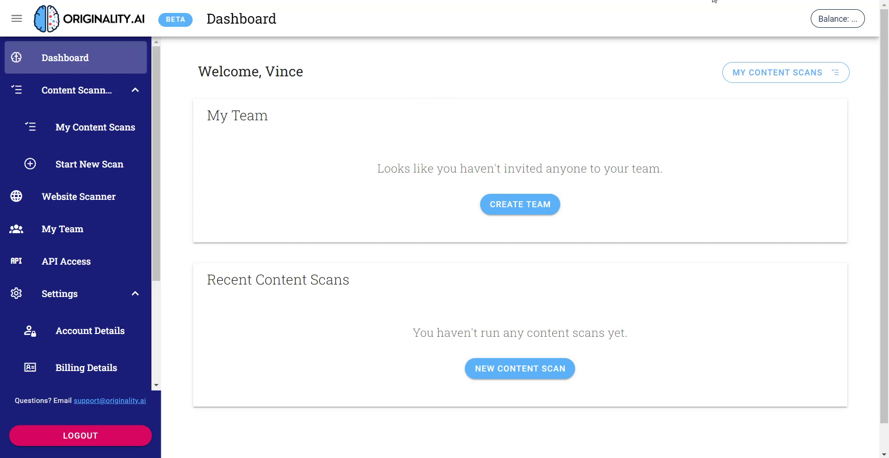
Start a new content scan holding the pasted 170-word ChatGPT reply, titled 'Chat GPT'.
key(ctrl+Tab)
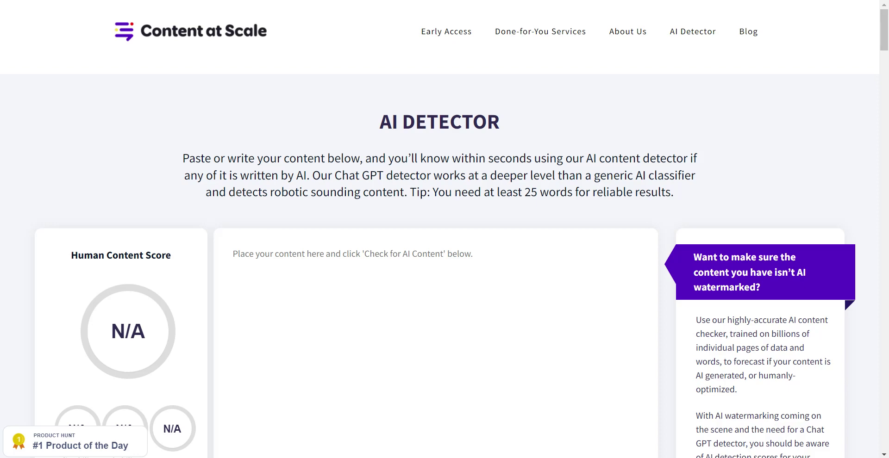
key(ctrl+Tab)
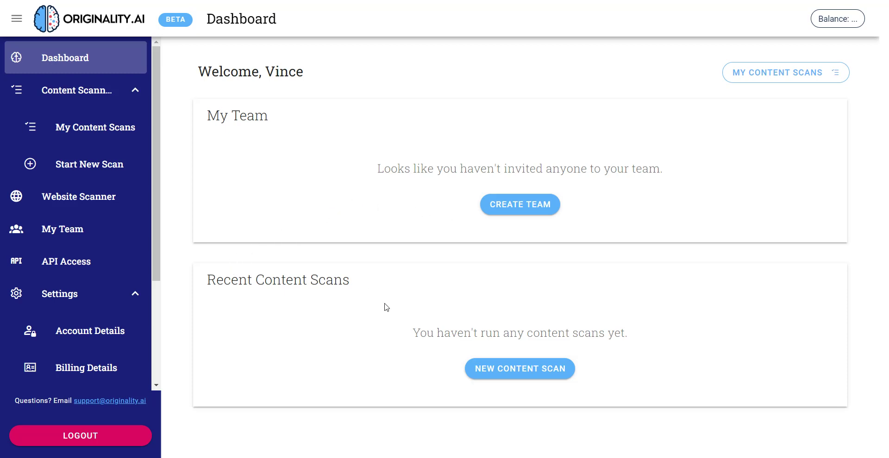
click(531, 366)
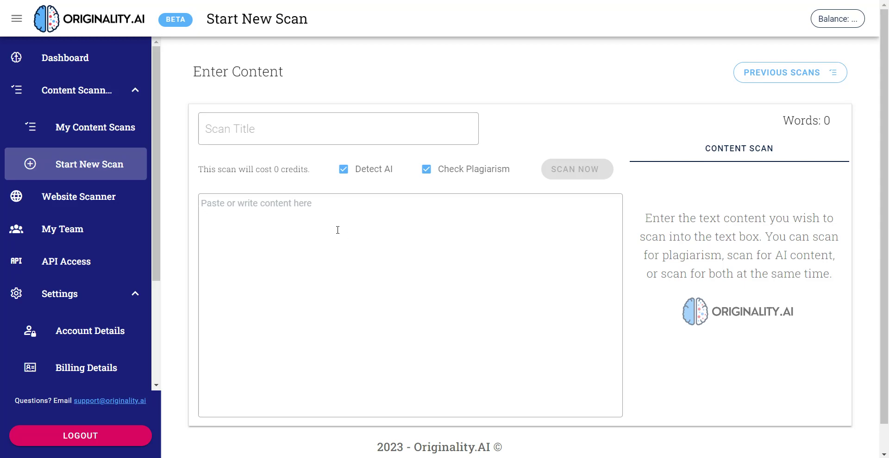
click(332, 225)
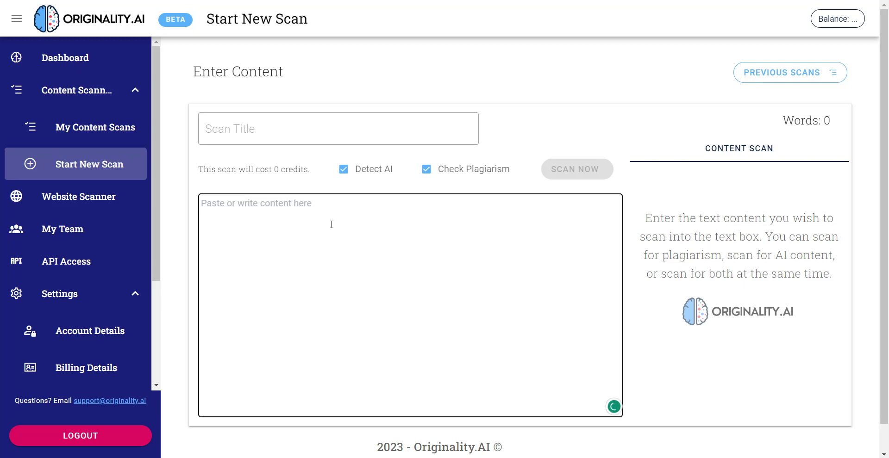
key(ctrl+v)
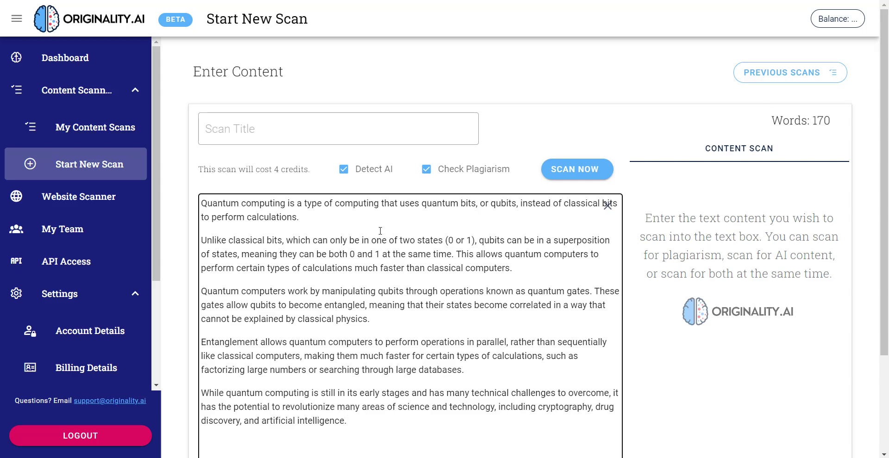
click(303, 133)
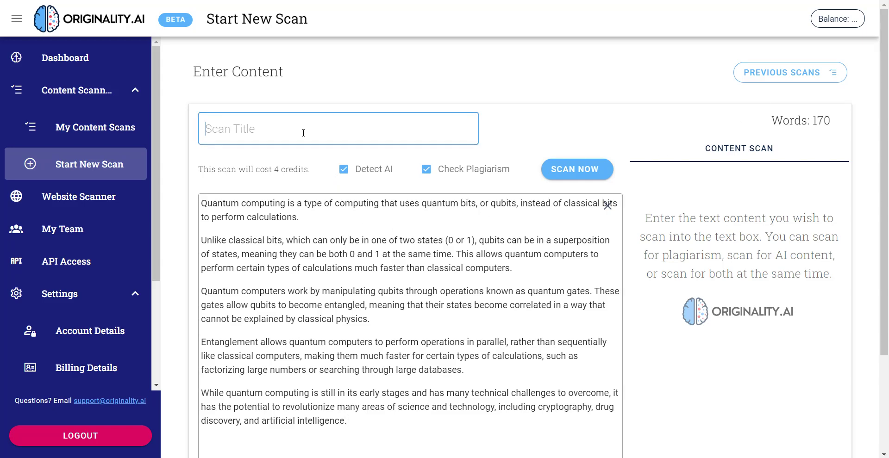
text(Chat GPT)
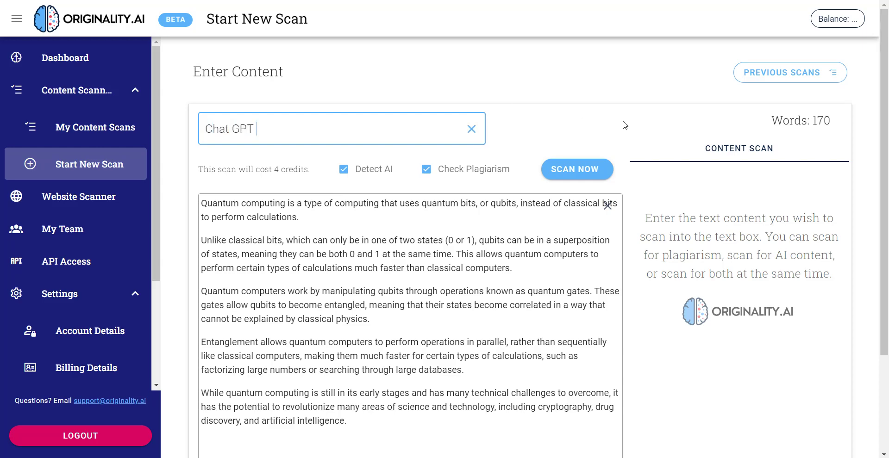
Scan the 'Chat GPT' text and review its 57% original, 43% AI score.
click(597, 170)
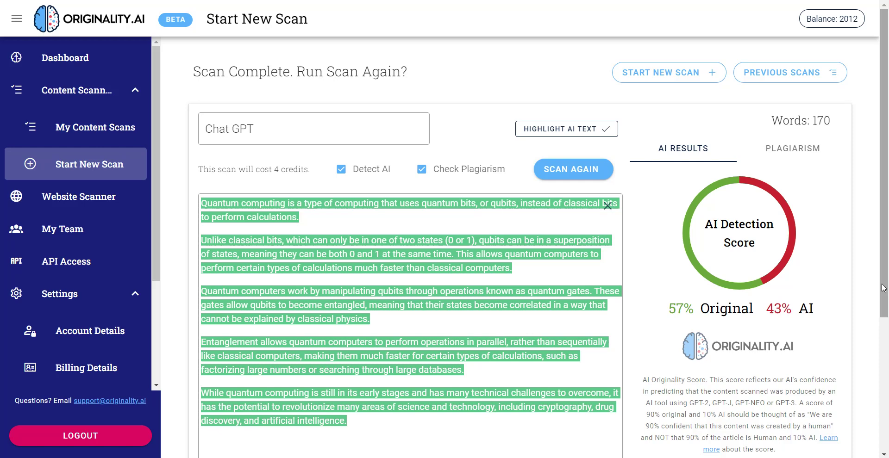
drag(882, 289, 884, 318)
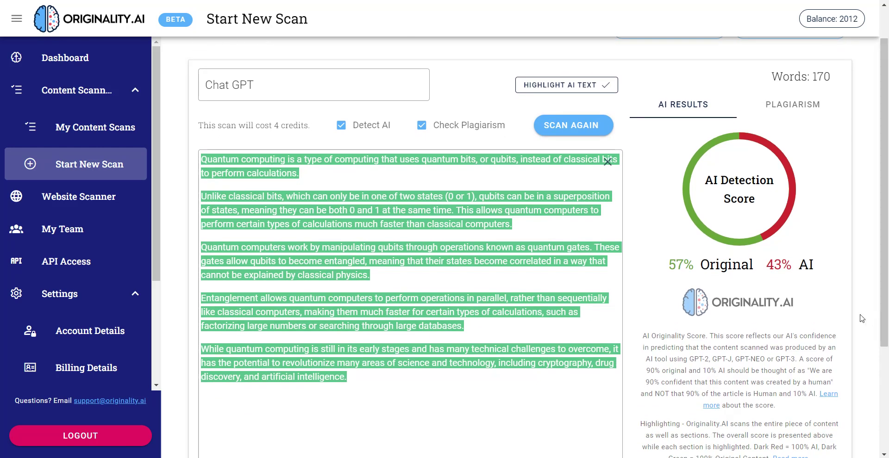
click(415, 382)
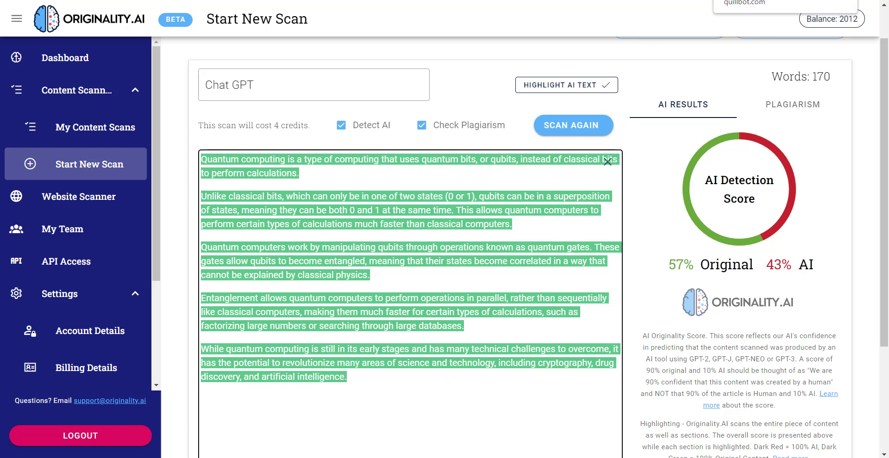
click(746, 0)
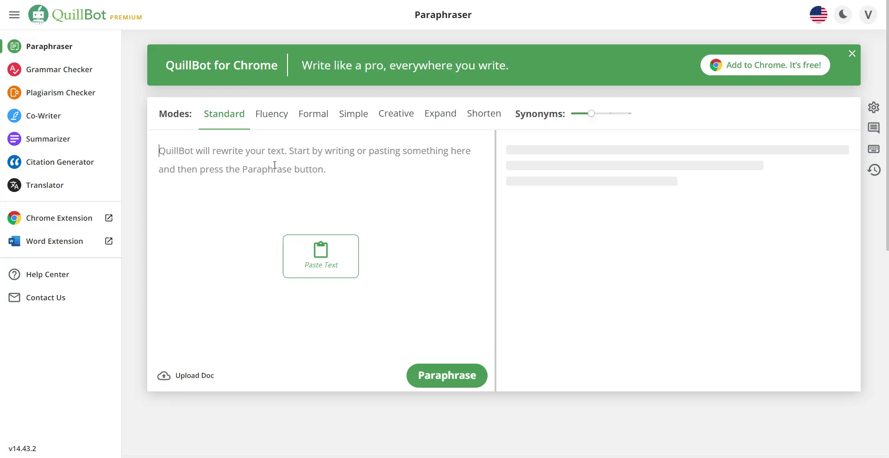
Paste the quantum computing reply into QuillBot's Paraphraser input, giving 174 words.
key(ctrl+v)
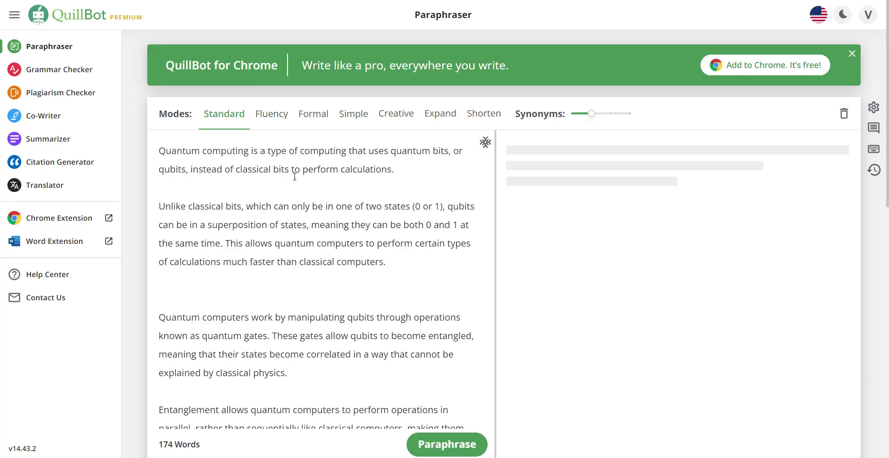
scroll(413, 265, down, 10)
scroll(414, 269, up, 10)
Paraphrase in Creative mode with a raised synonym level and copy the 165-word result.
click(399, 114)
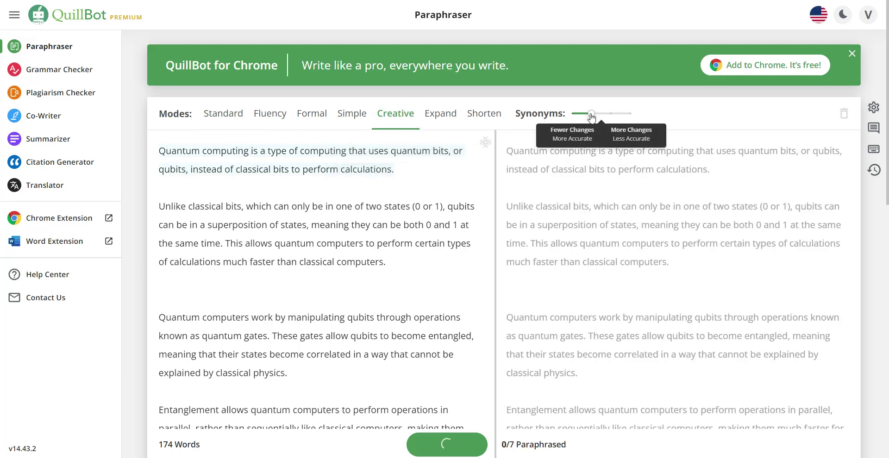
drag(592, 116, 617, 117)
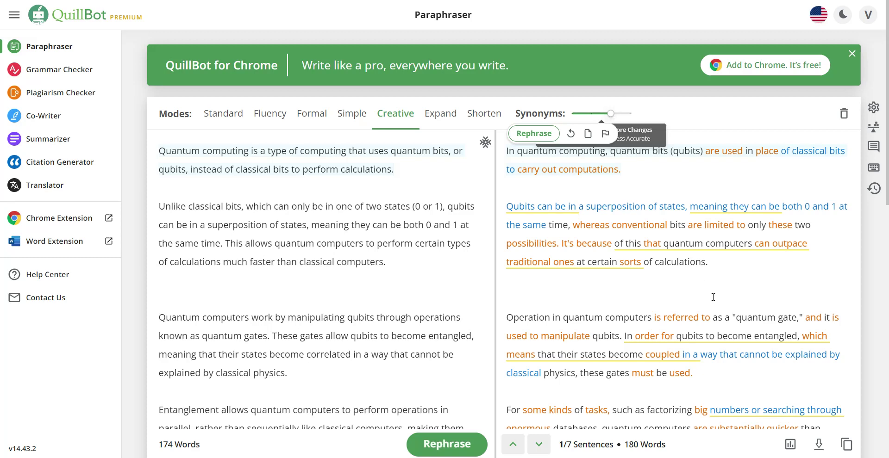
click(464, 442)
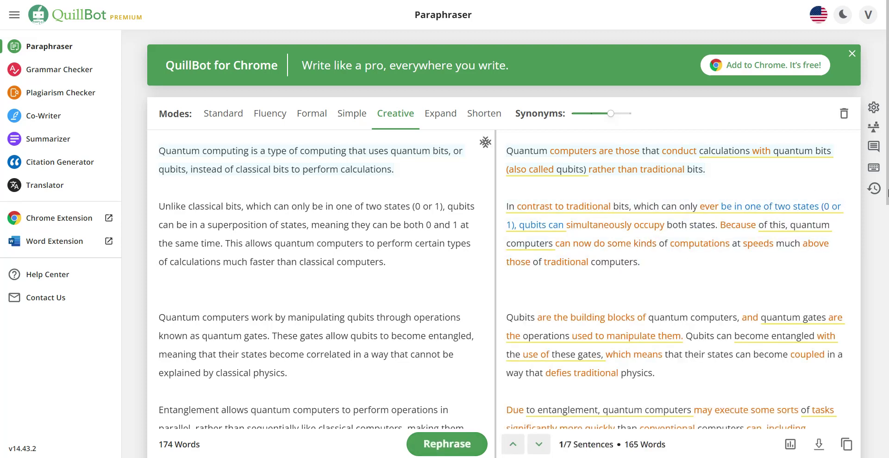
drag(887, 191, 887, 281)
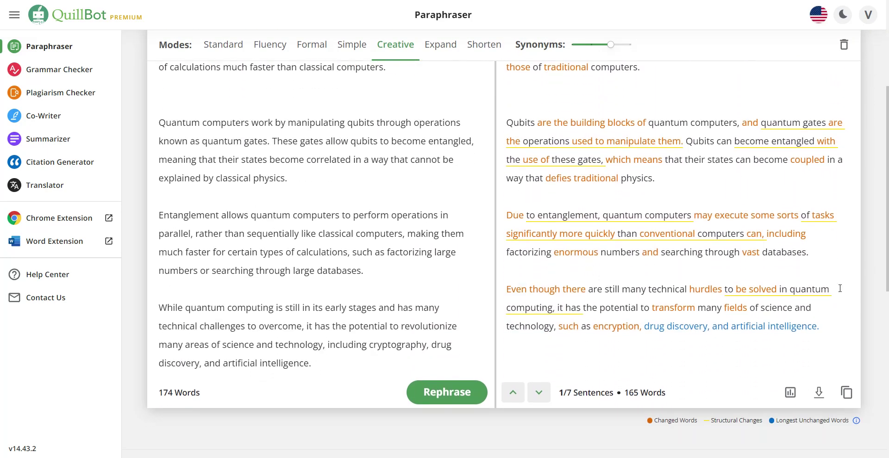
click(850, 391)
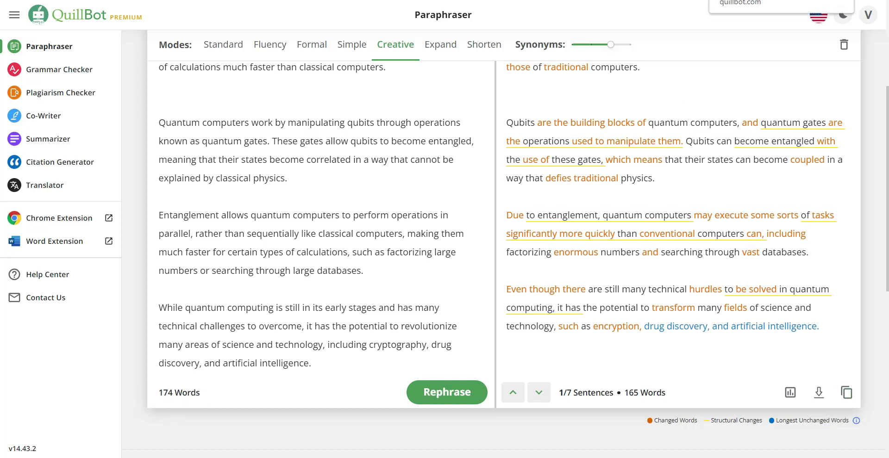
Replace the old scan text in Originality.AI with the 161-word QuillBot paraphrase.
key(ctrl+Tab)
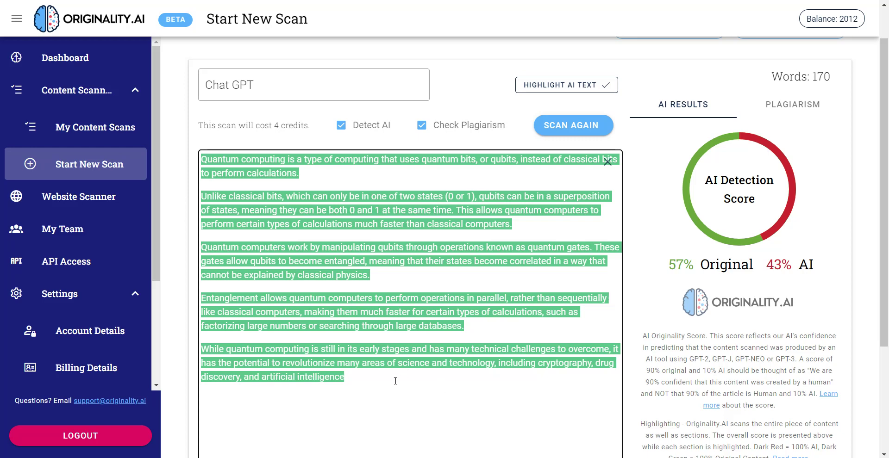
drag(395, 381, 199, 123)
key(BackSpace)
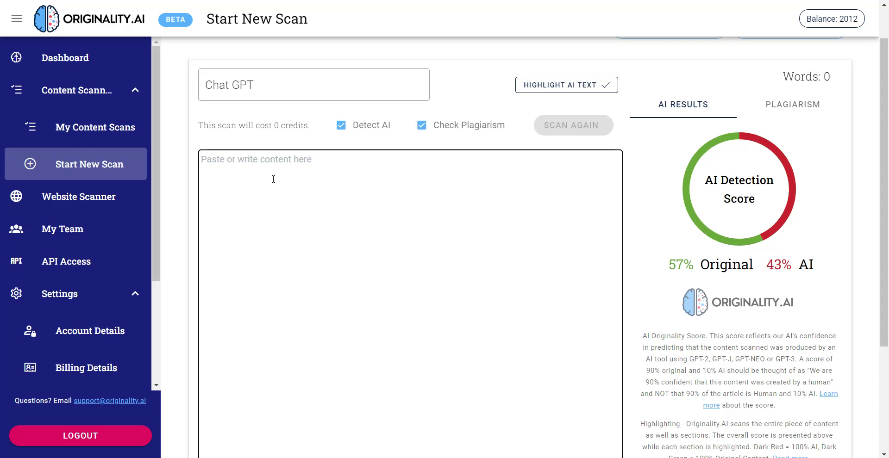
key(ctrl+v)
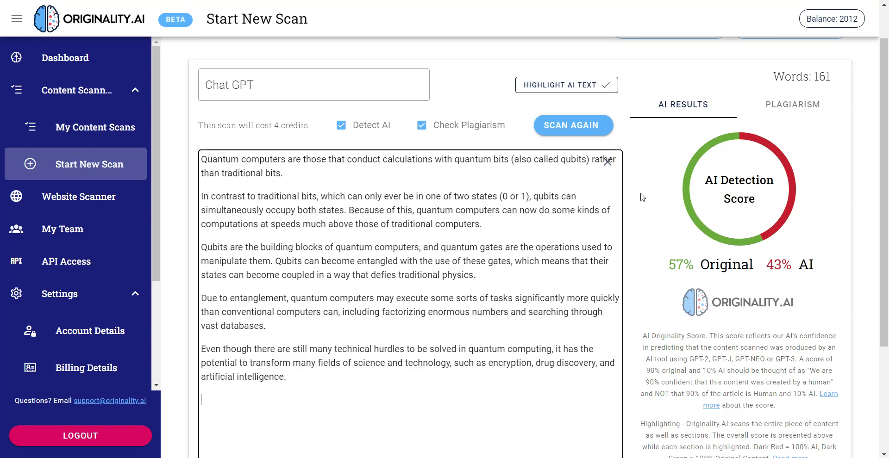
Rescan the Creative-mode paraphrase, which now scores 42% original and 58% AI.
click(586, 132)
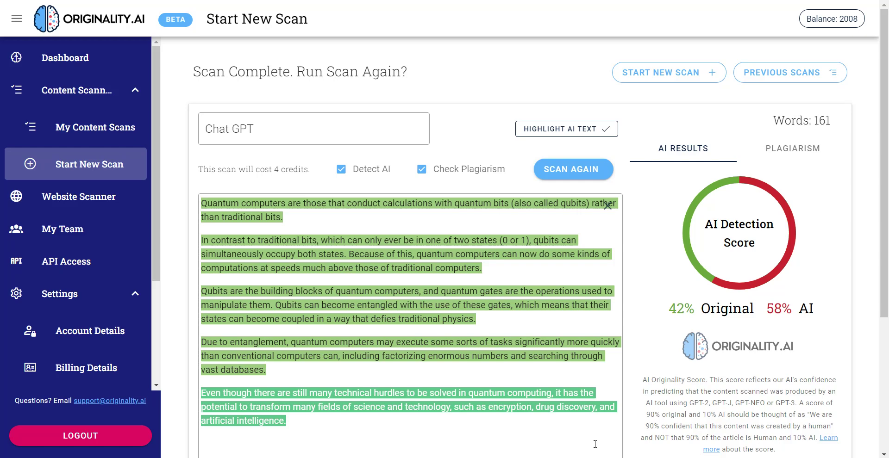
click(539, 431)
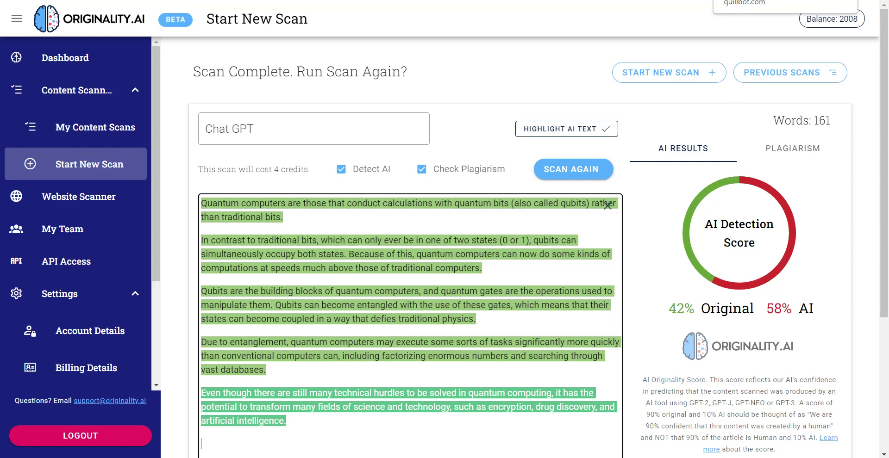
key(ctrl+Tab)
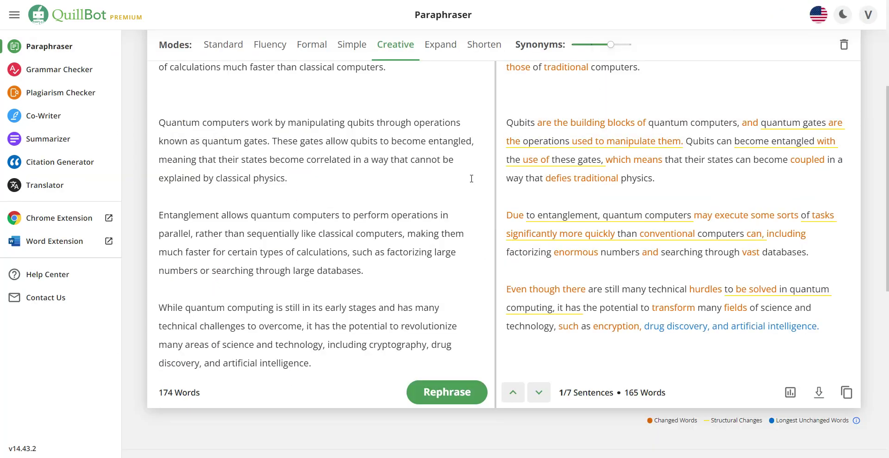
Rewrite the text in Expand mode with a higher synonym level and copy the 243-word output.
scroll(472, 179, up, 5)
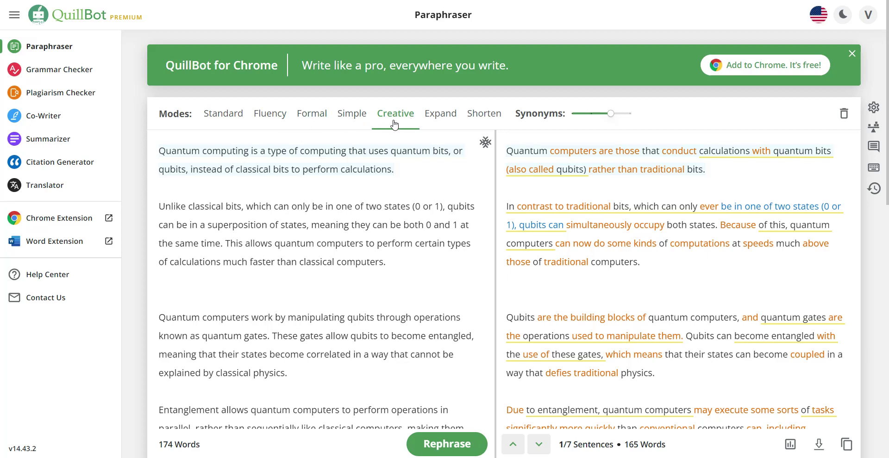
click(439, 114)
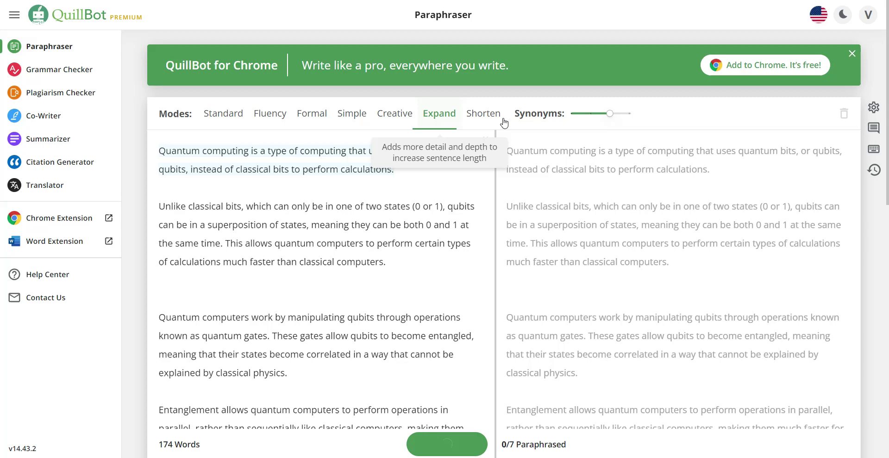
drag(610, 114, 625, 116)
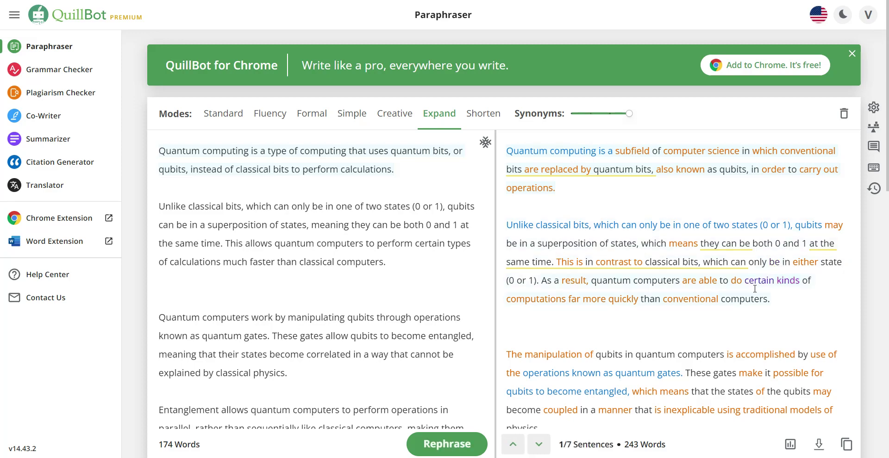
scroll(691, 331, down, 10)
scroll(707, 341, up, 10)
click(847, 445)
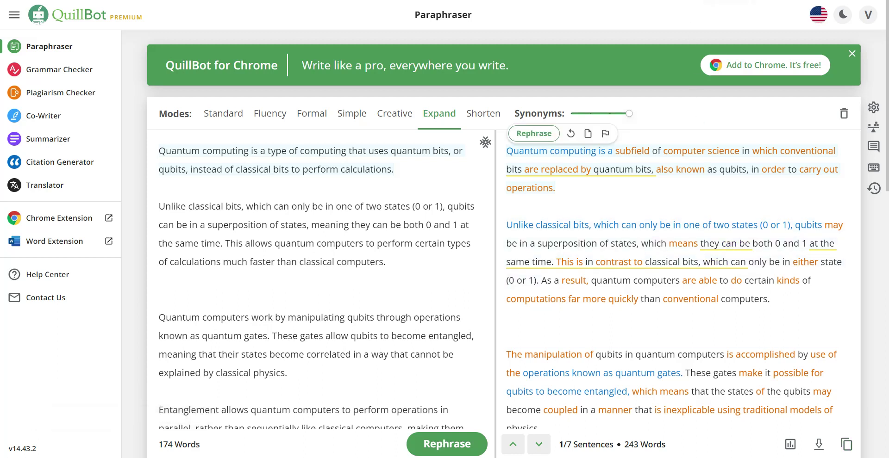
Clear the old scan content and paste in the expanded 239-word rewrite.
click(722, 0)
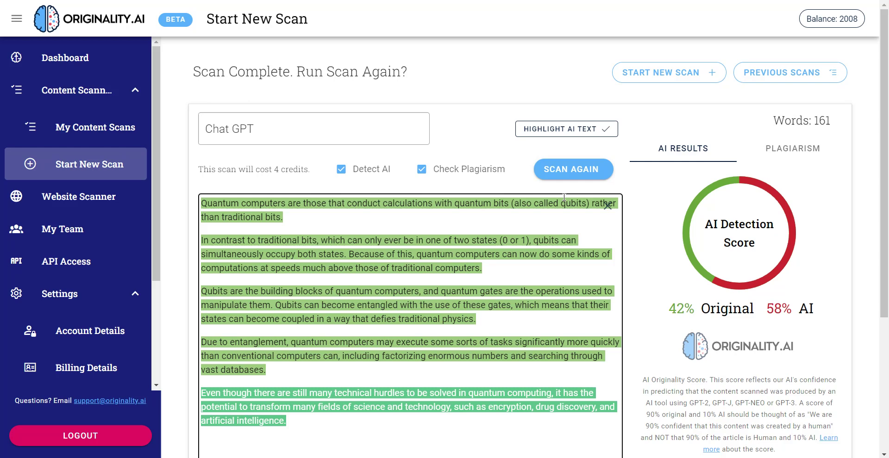
click(608, 206)
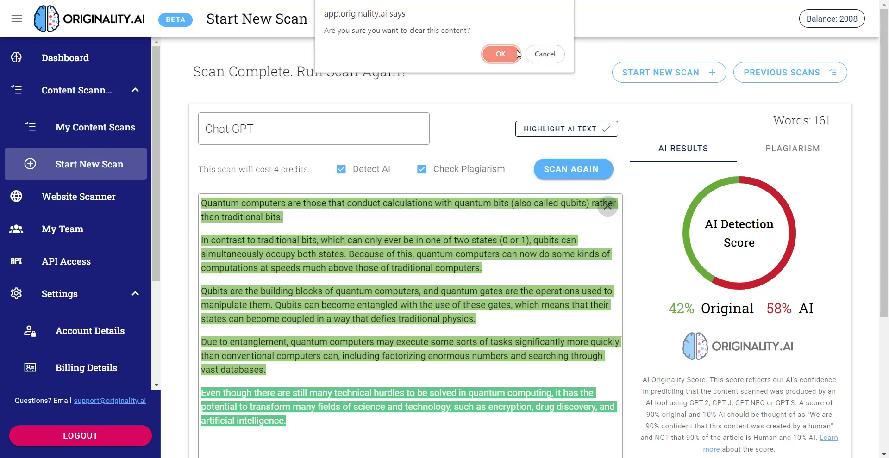
click(500, 55)
click(326, 215)
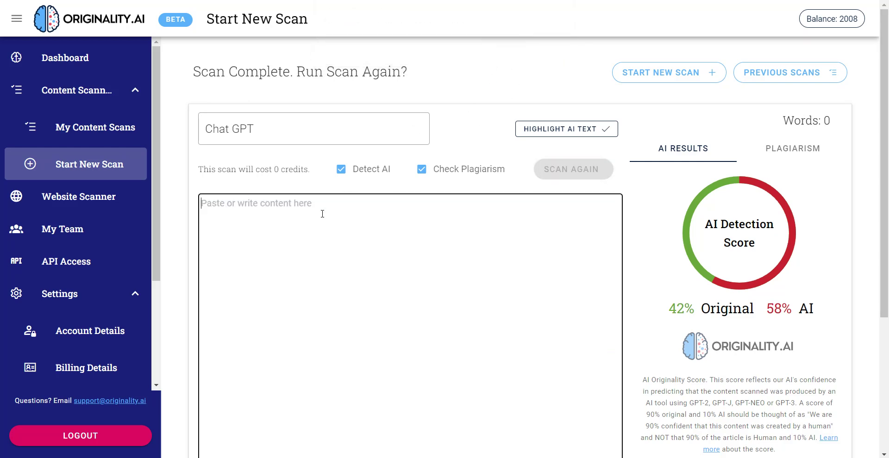
key(ctrl+v)
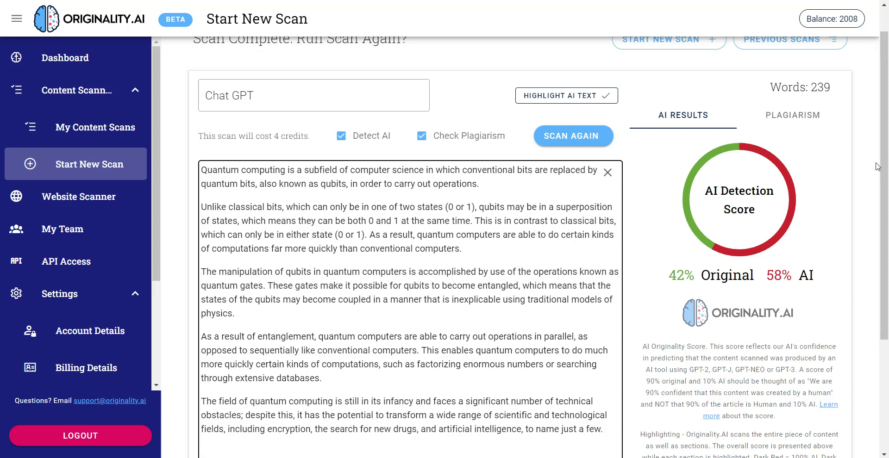
Rescan the expanded text, which scores 97% original and 3% AI.
scroll(876, 171, down, 3)
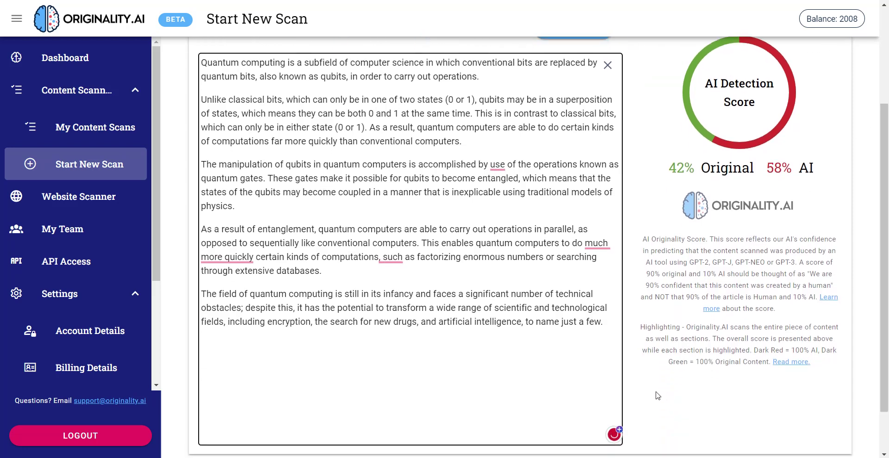
drag(886, 193, 887, 107)
click(569, 169)
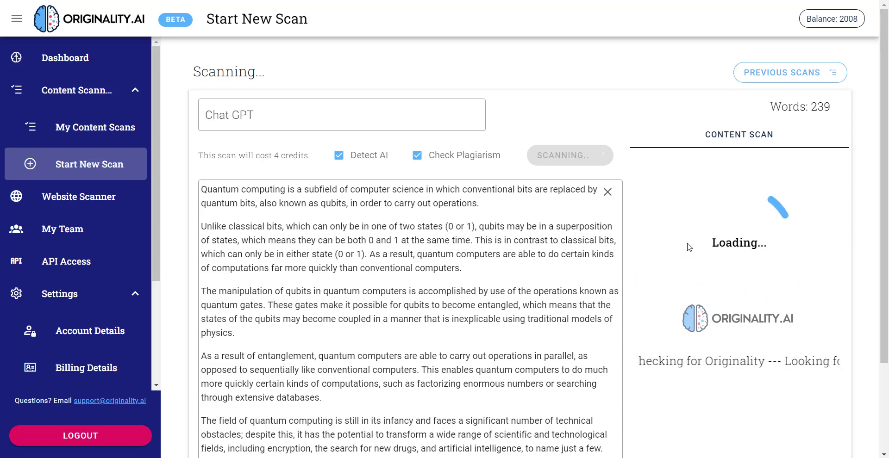
scroll(881, 371, down, 2)
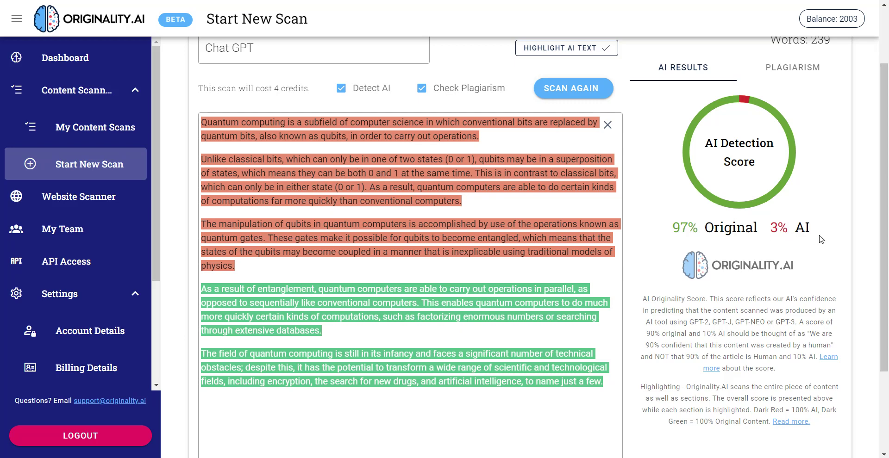
click(587, 279)
drag(887, 199, 887, 147)
drag(887, 190, 888, 249)
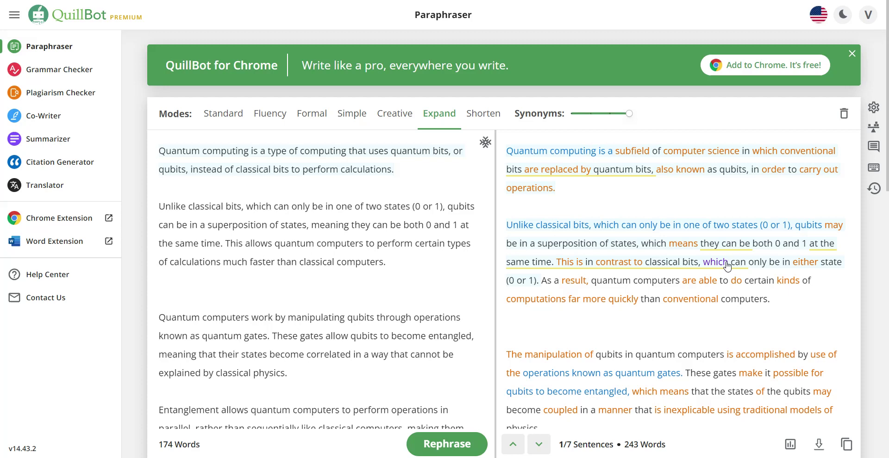
Look over the 243-word Expand-mode rewrite in QuillBot's output.
mouse_move(699, 176)
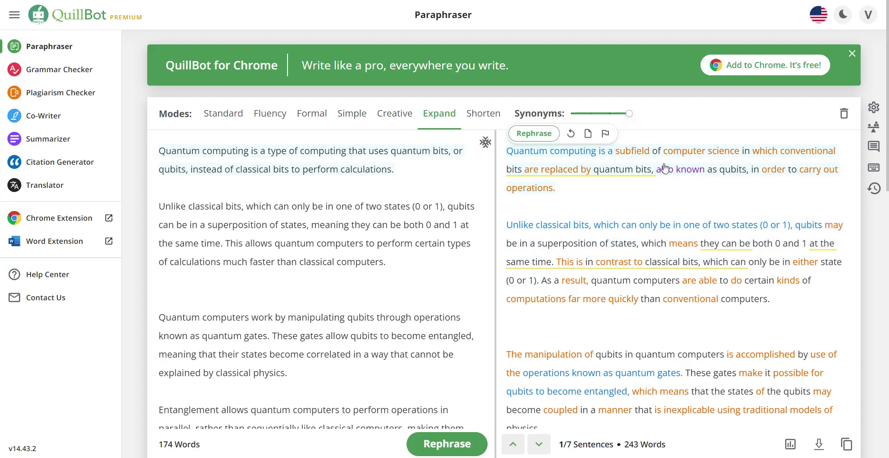